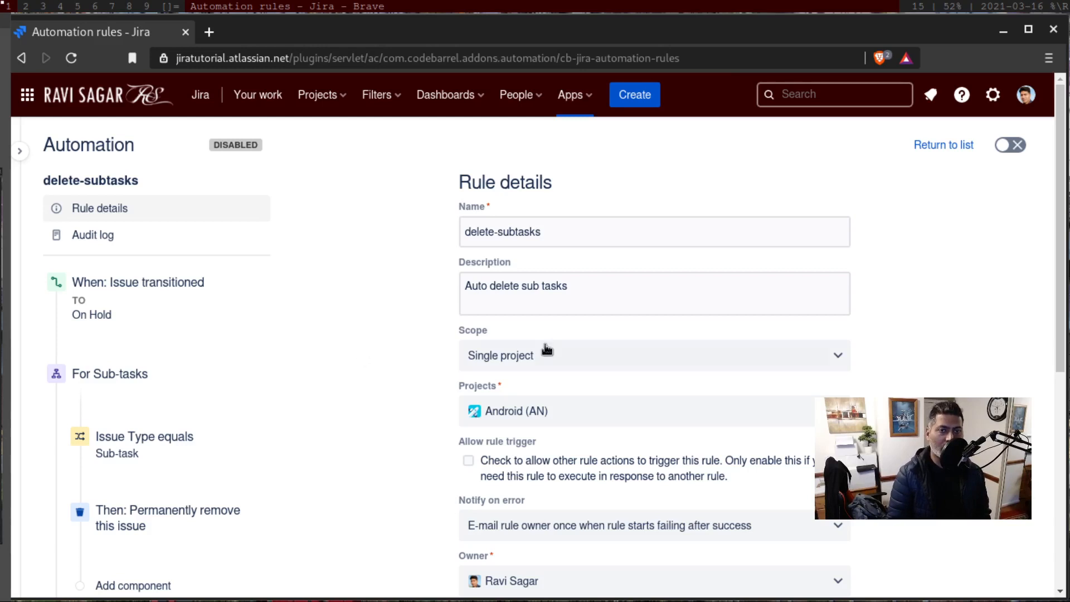
Review the delete-subtasks rule's On Hold transition trigger, sub-tasks branch with its related-issue options, issue type condition and delete action
scroll(530, 348, down, 1)
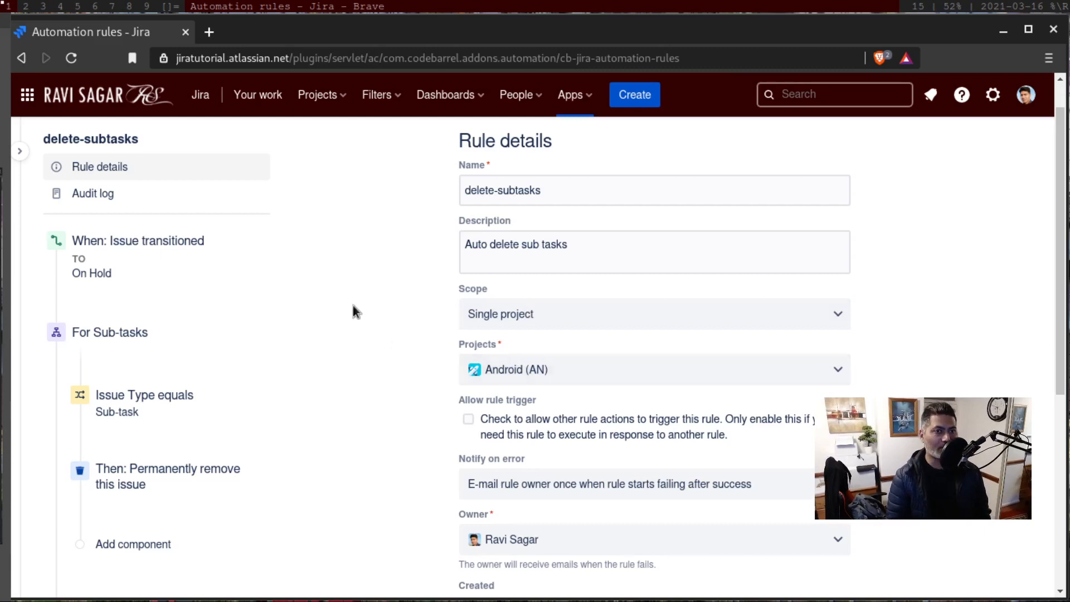
click(100, 241)
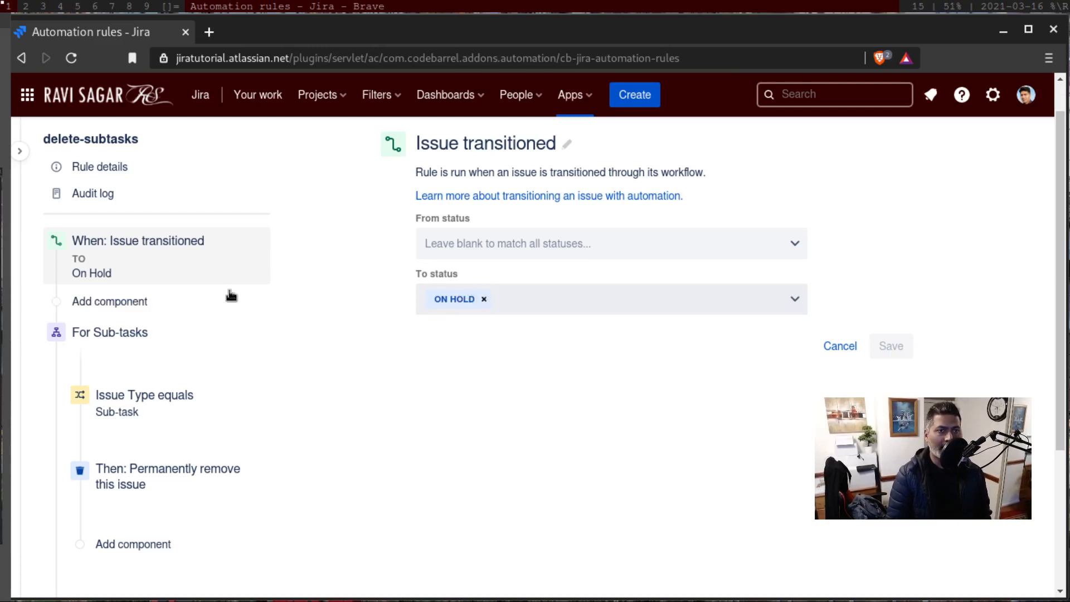
click(126, 333)
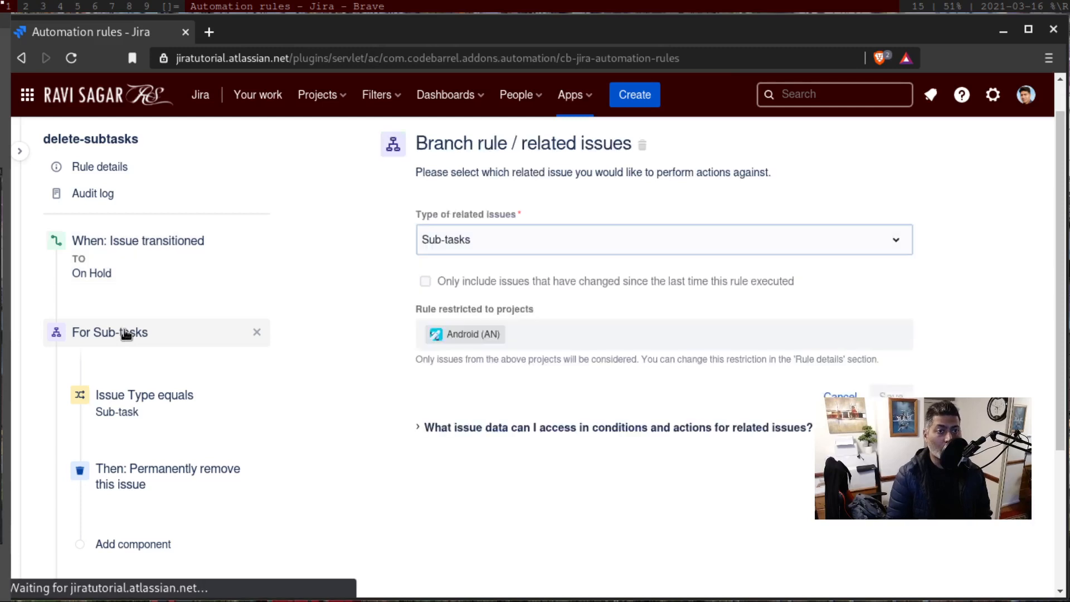
click(564, 243)
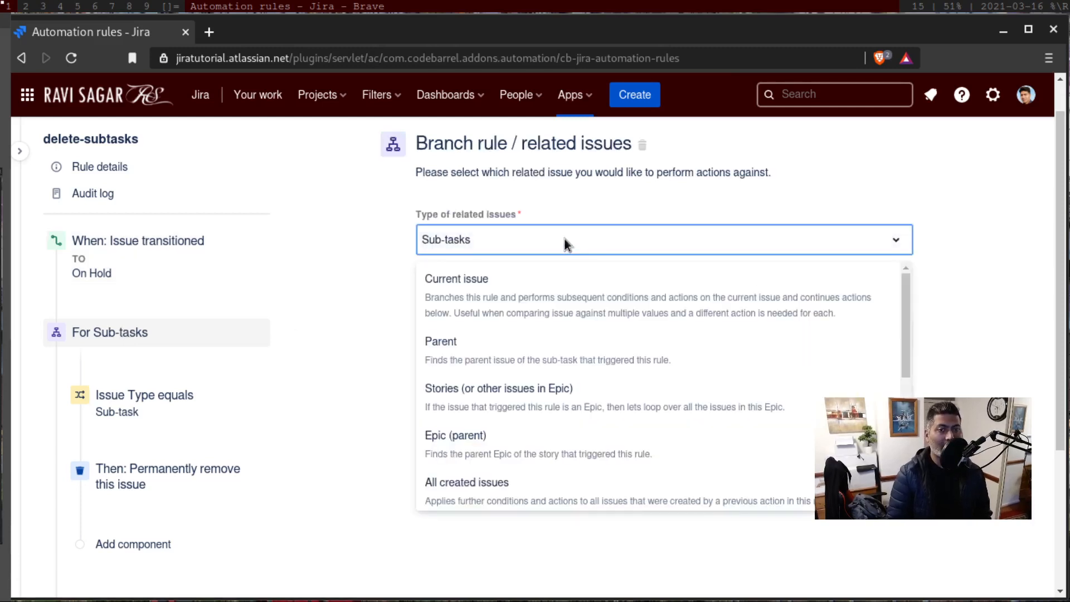
scroll(593, 265, down, 2)
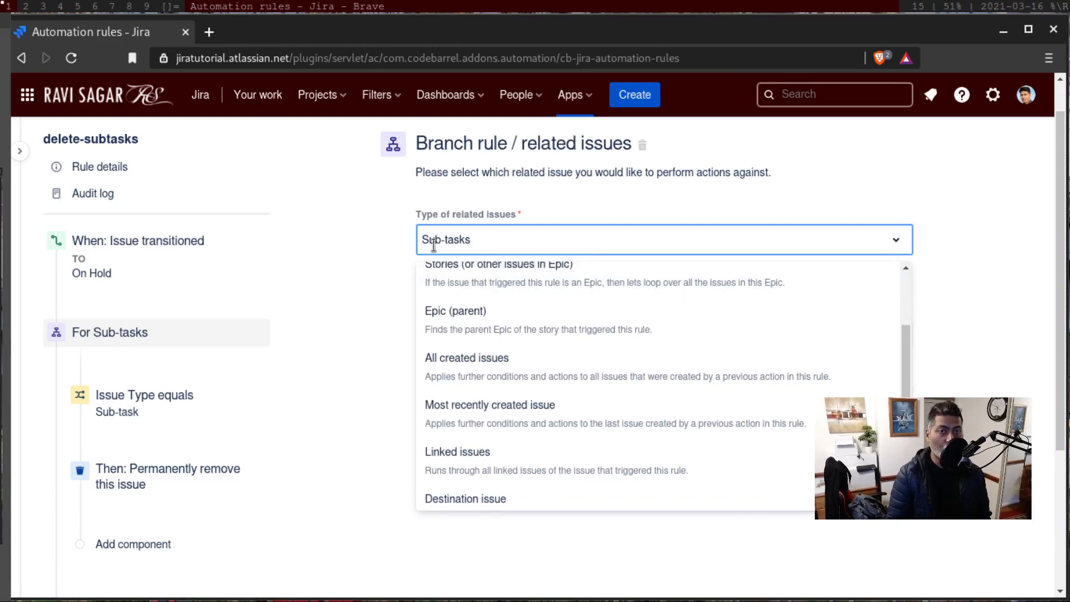
click(698, 193)
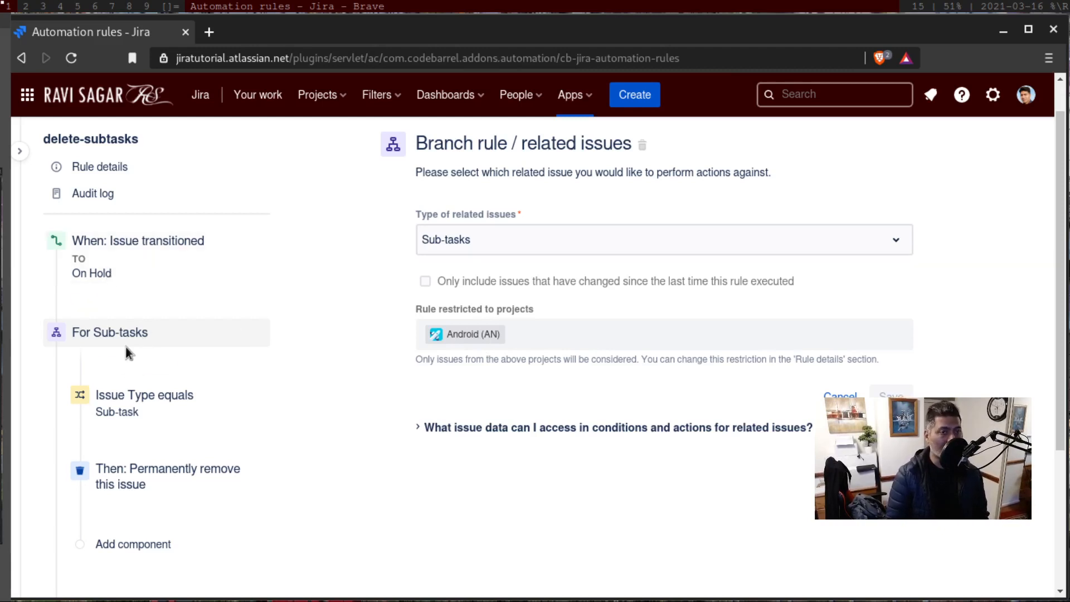
click(148, 396)
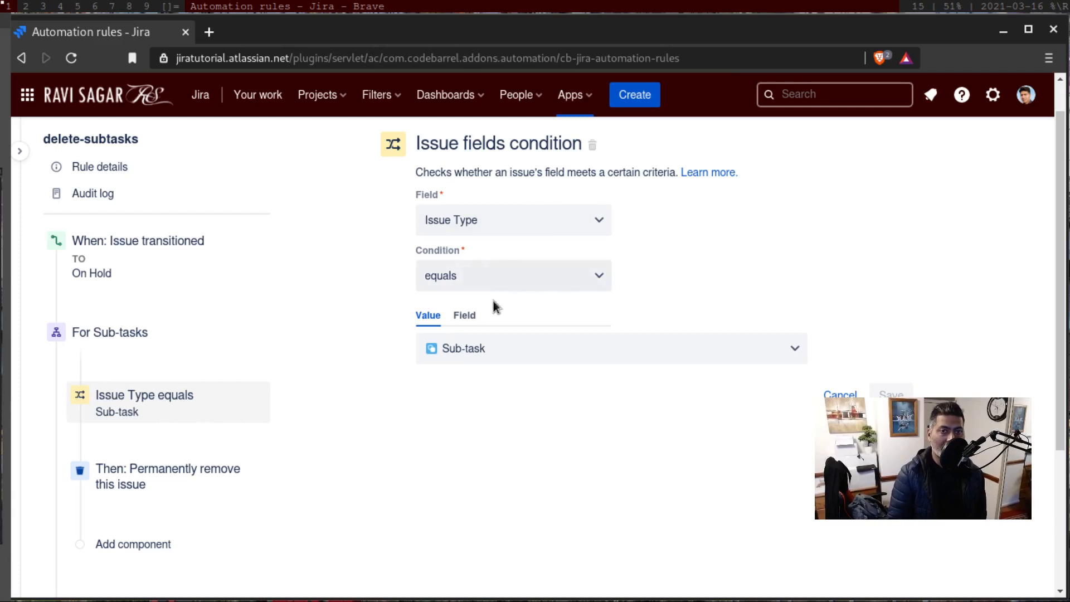
scroll(506, 372, down, 2)
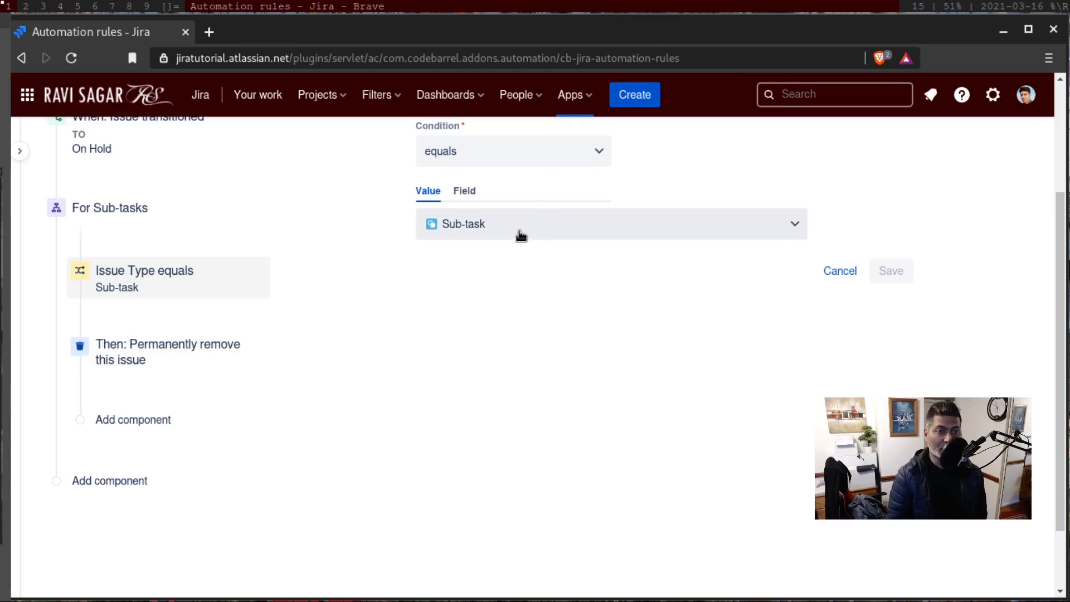
click(164, 347)
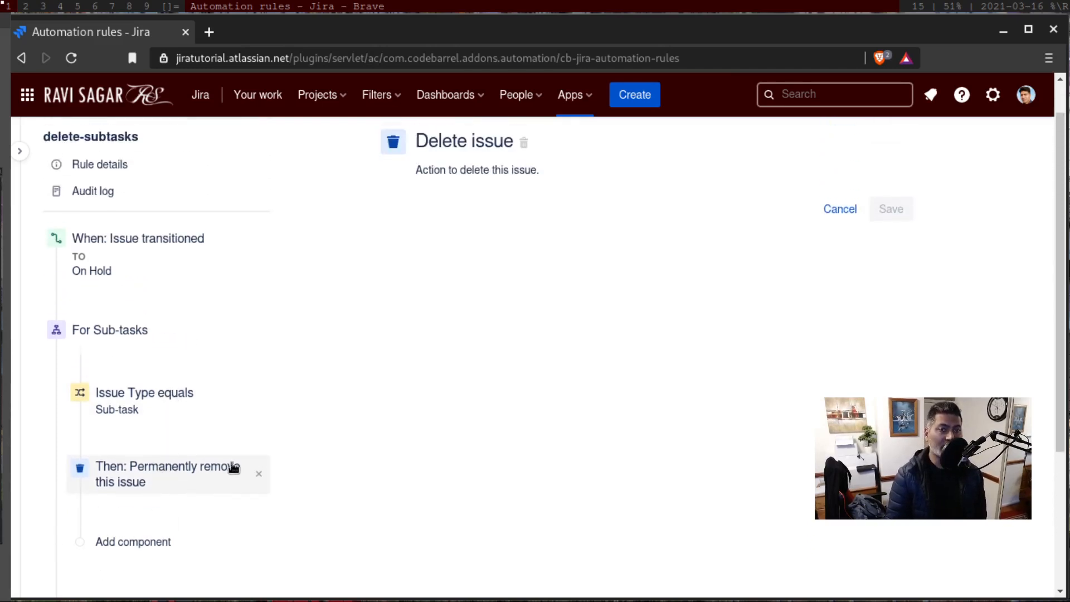
Enable the delete-subtasks automation rule
scroll(667, 294, up, 1)
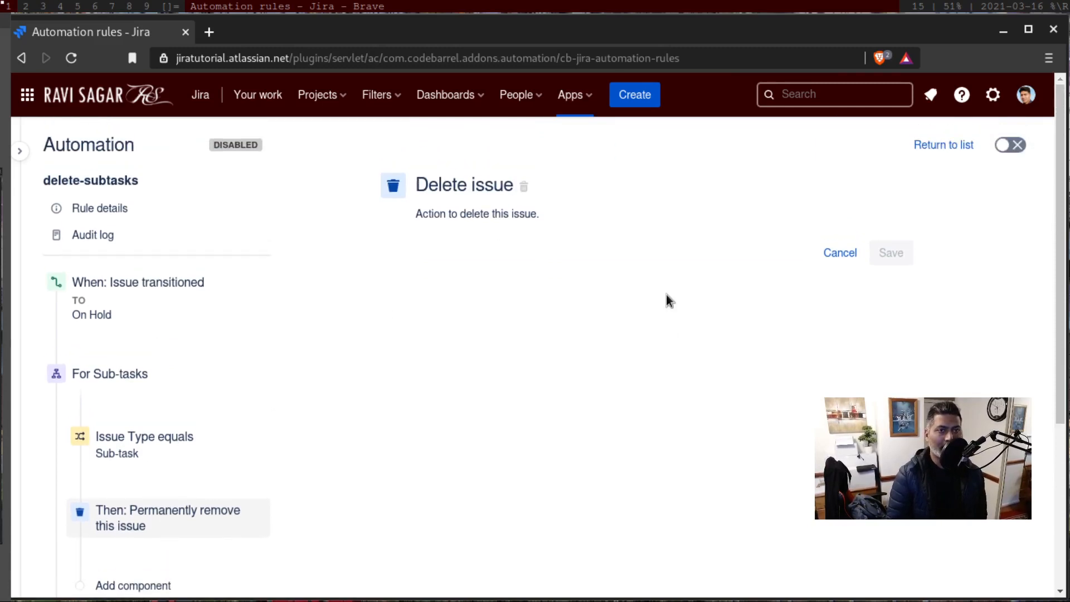
click(1014, 146)
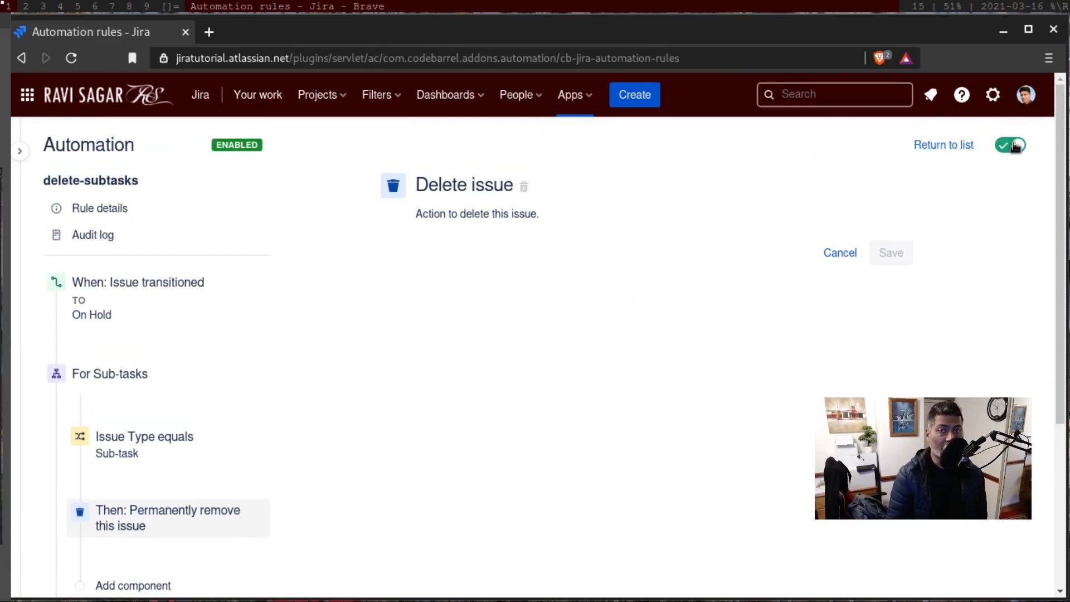
Open the recently viewed issue AN-18 in a separate browser tab and change its status to In Progress
click(811, 94)
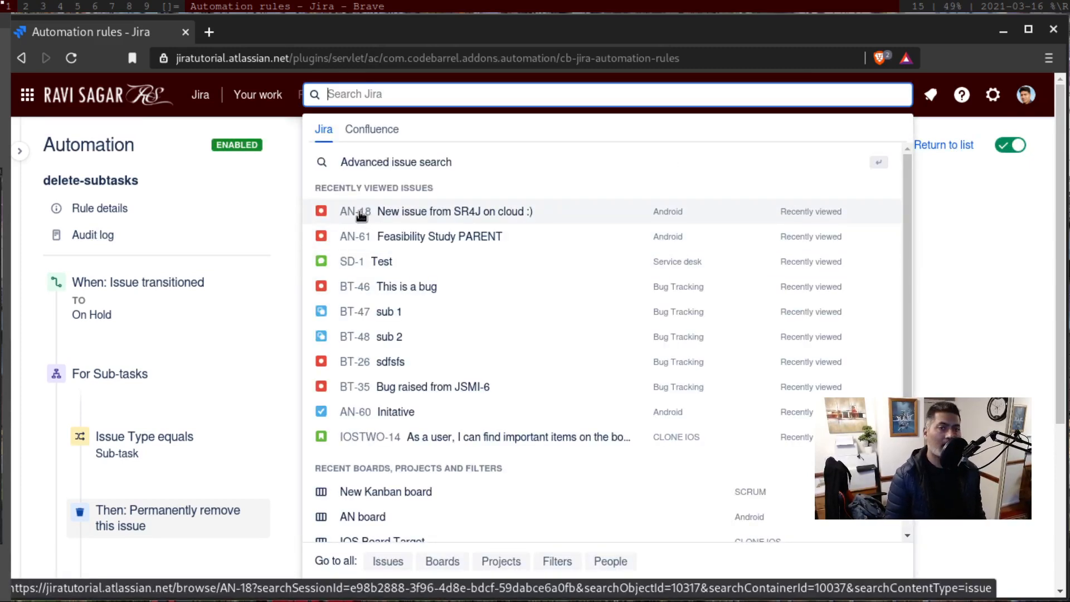
middle_click(360, 214)
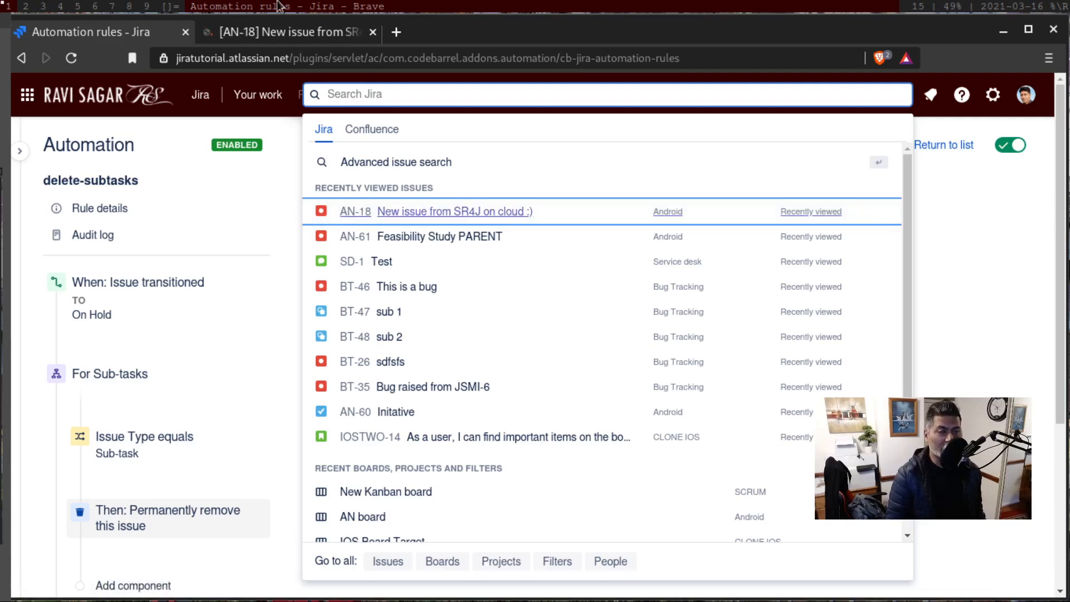
click(270, 35)
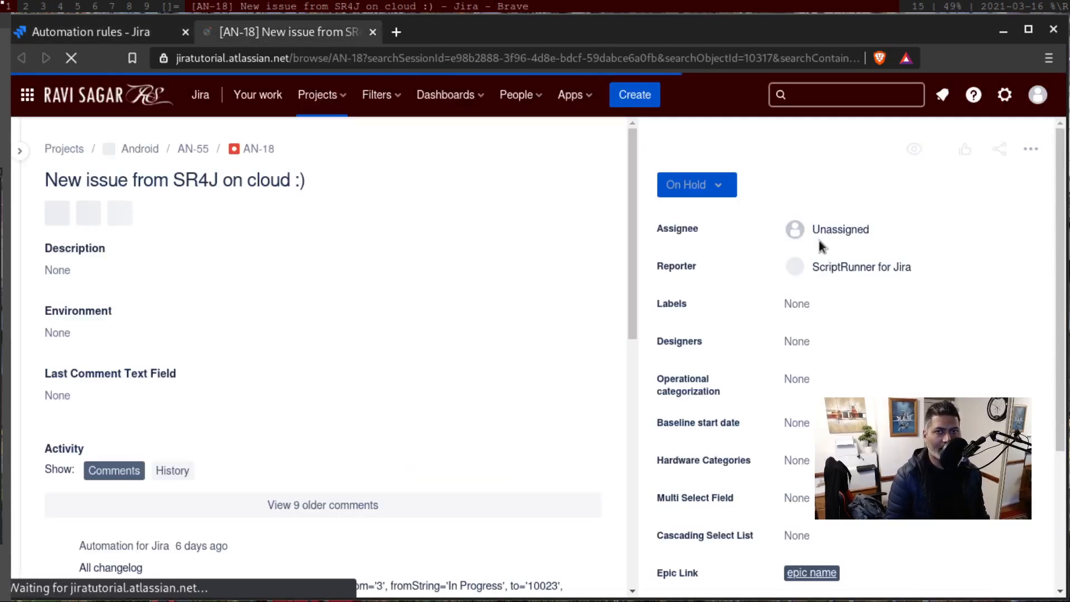
click(720, 191)
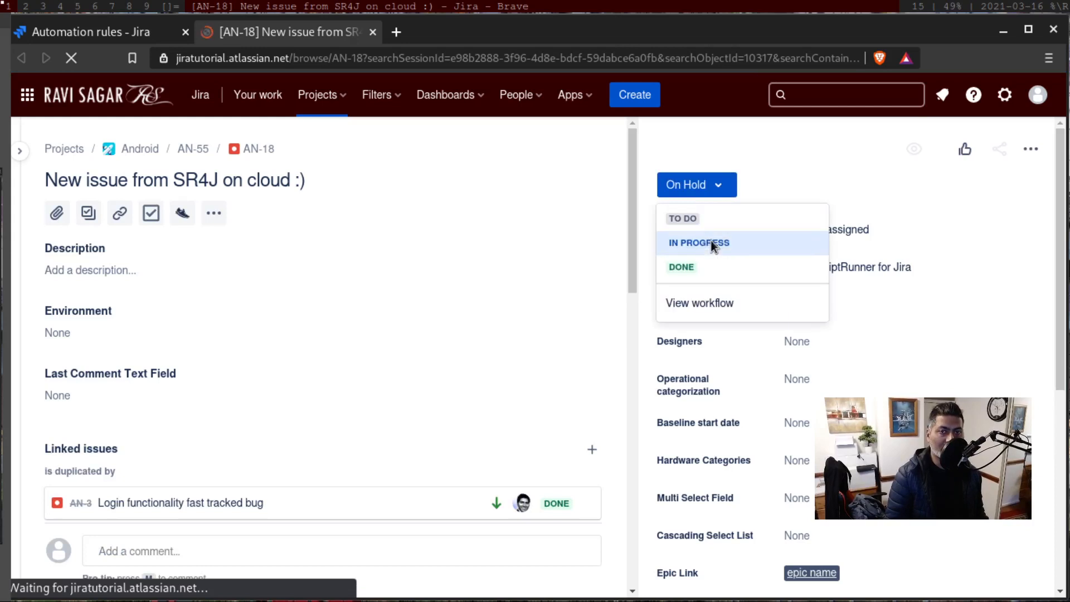
click(710, 243)
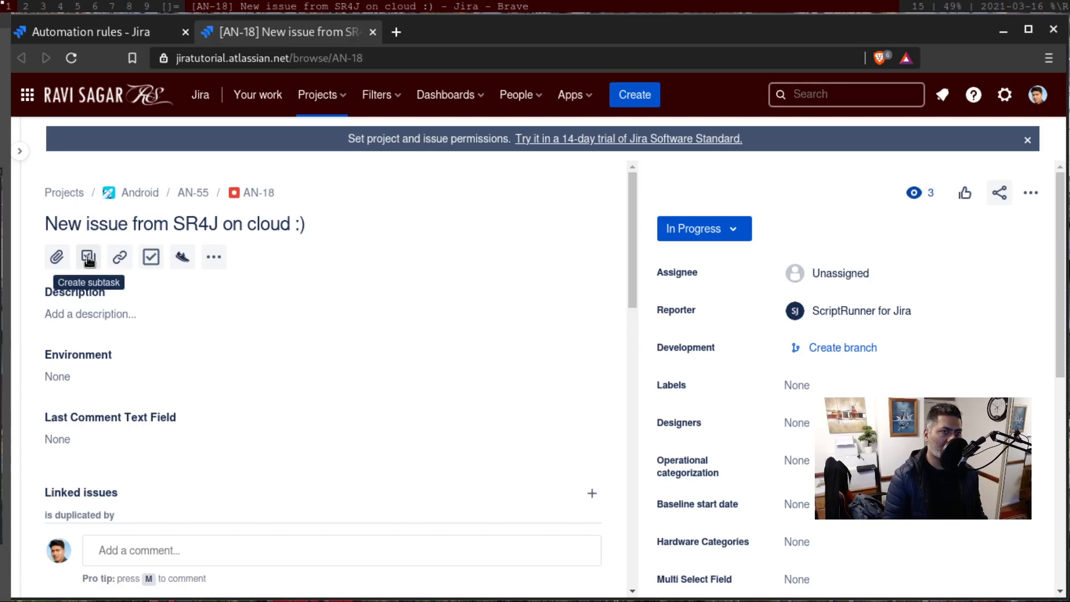
Create three subtasks under AN-18 named "sub task 1", "sub task 2" and "sub task 3"
click(88, 258)
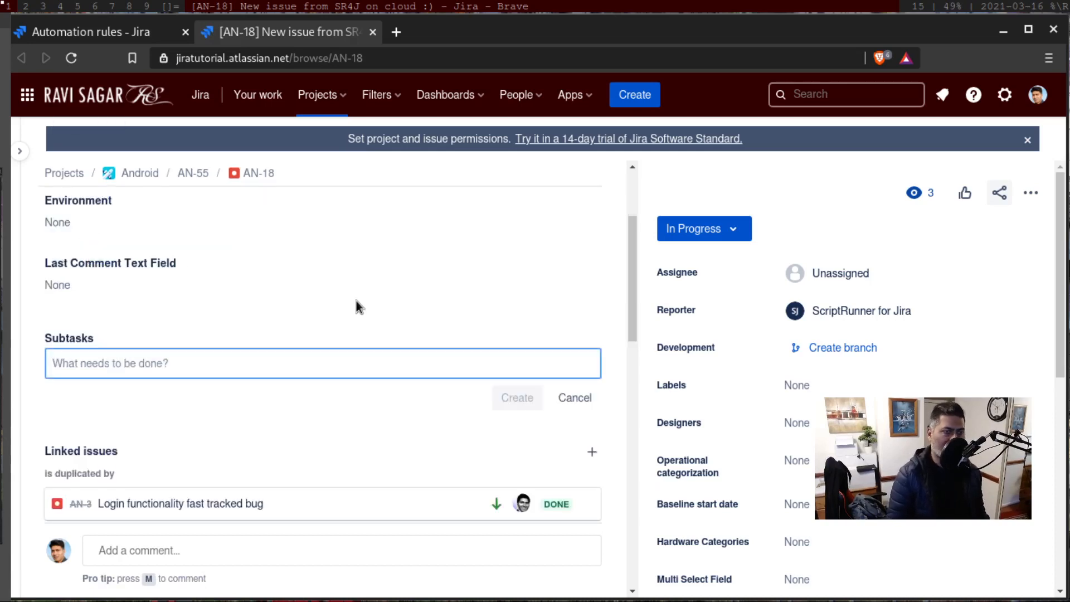
text(sub task 1)
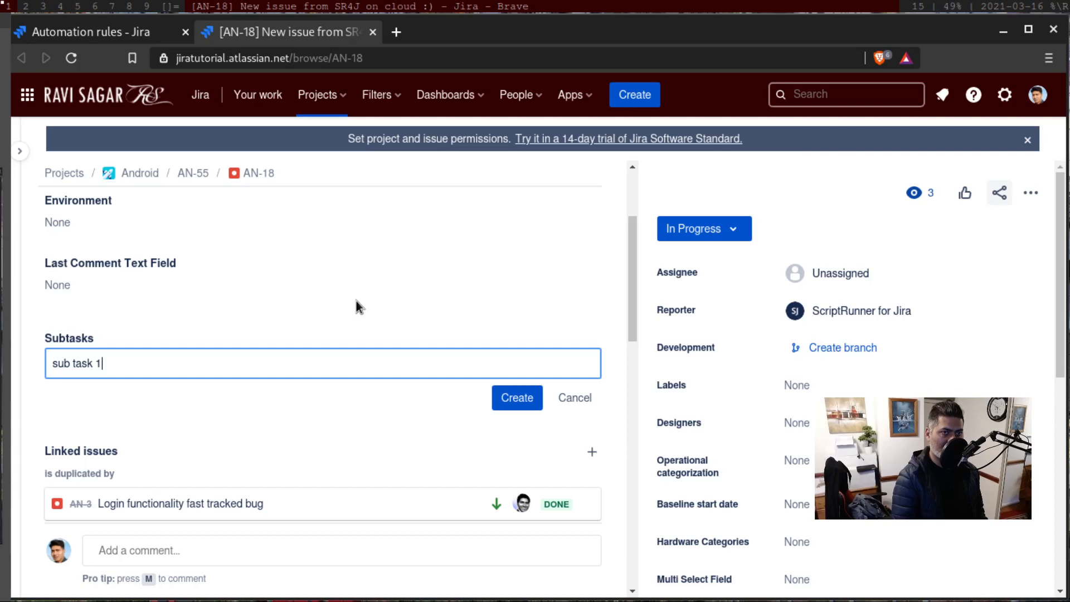
key(Return)
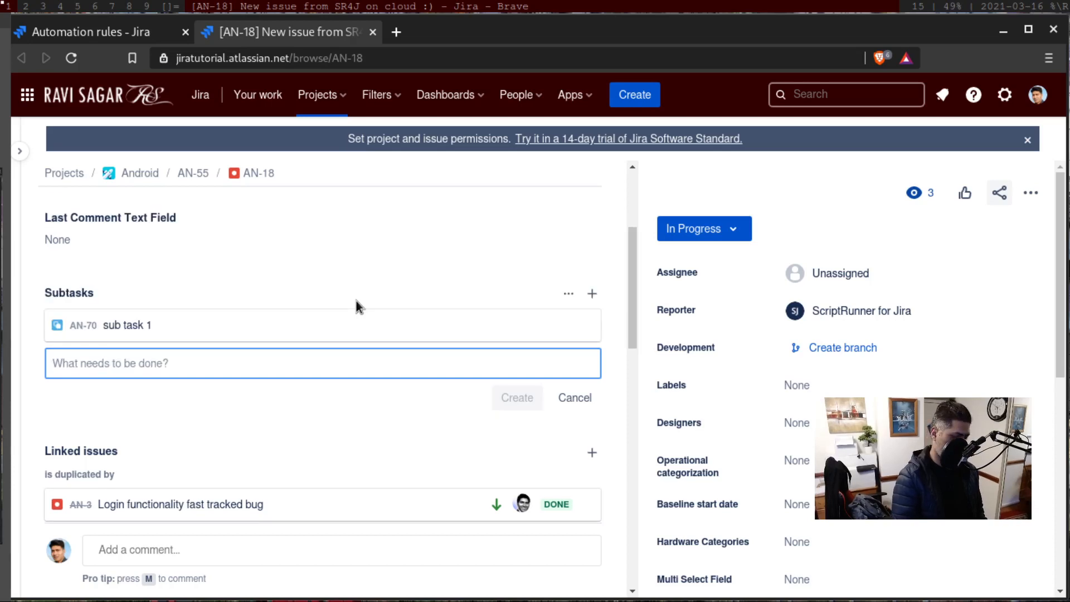
text(sub task 2)
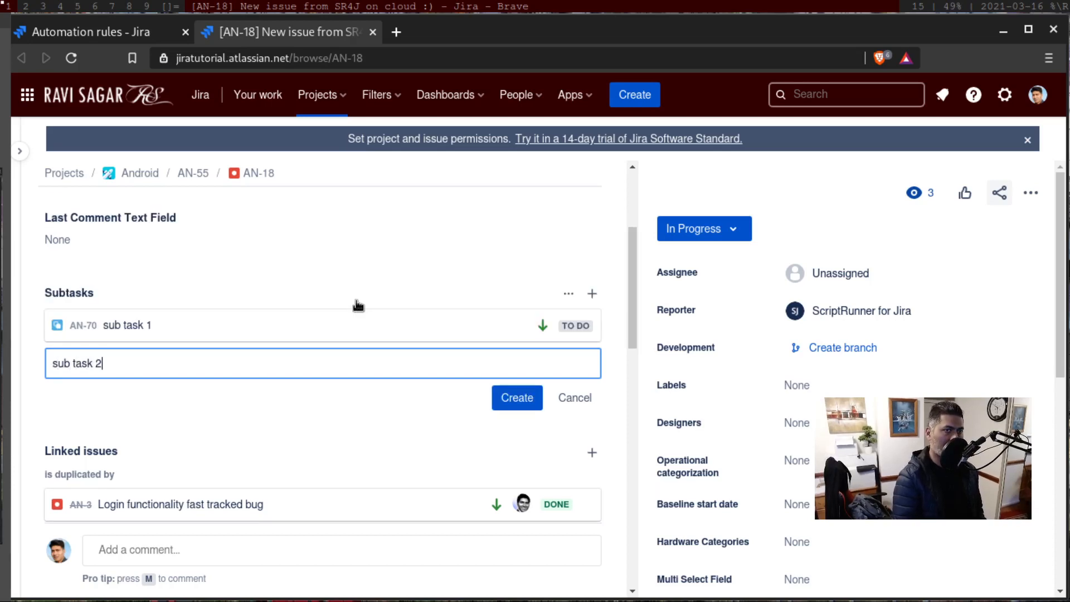
key(Return)
text(sub task 2)
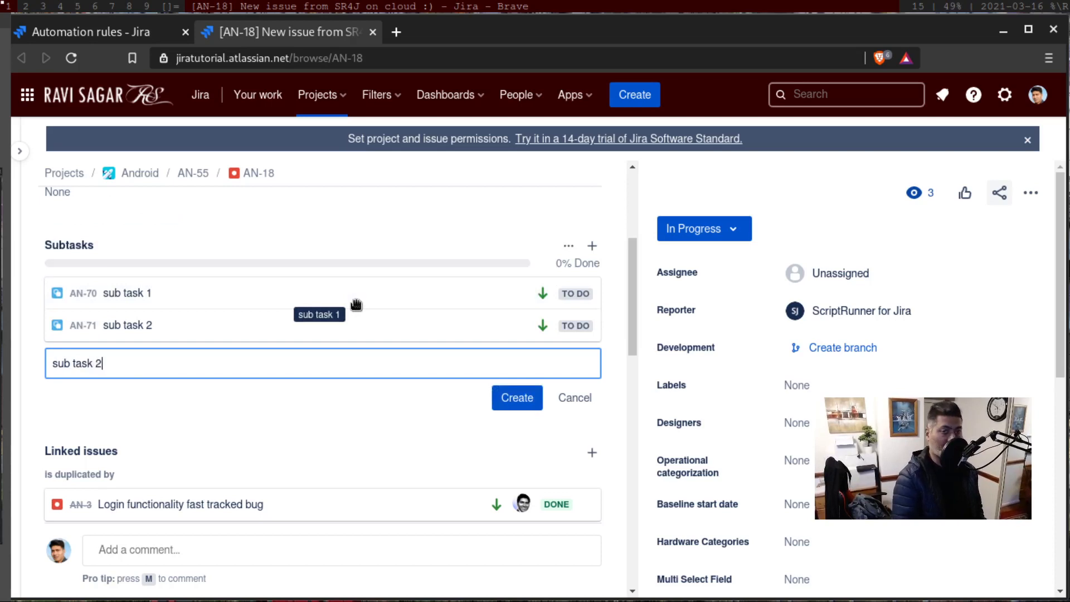
key(BackSpace)
text(3)
key(Return)
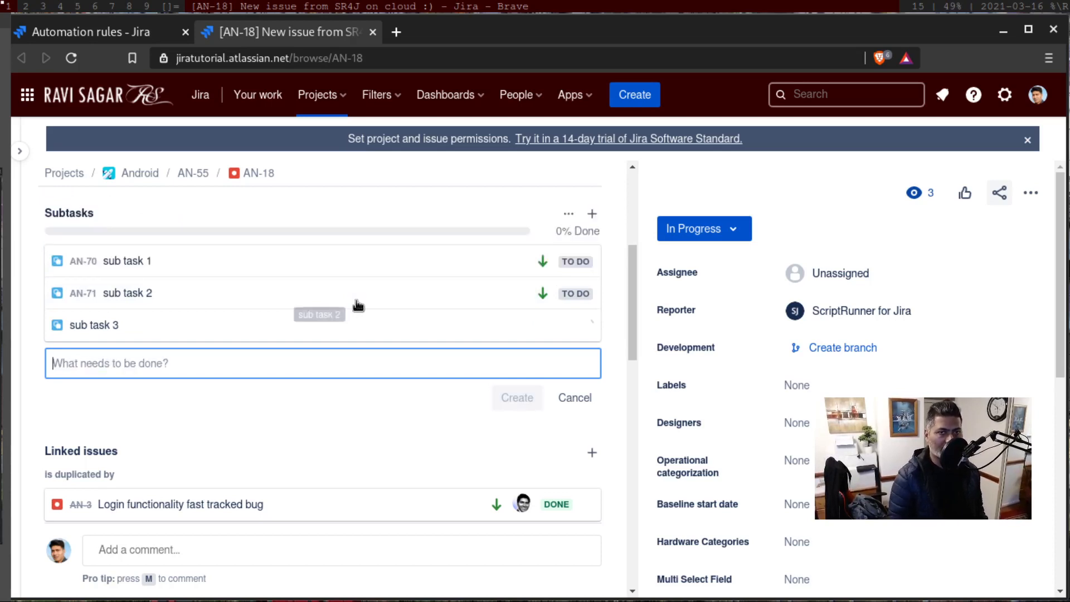
Open the delete-subtasks rule's audit log, and change the status of issue AN-18 to On Hold
click(104, 34)
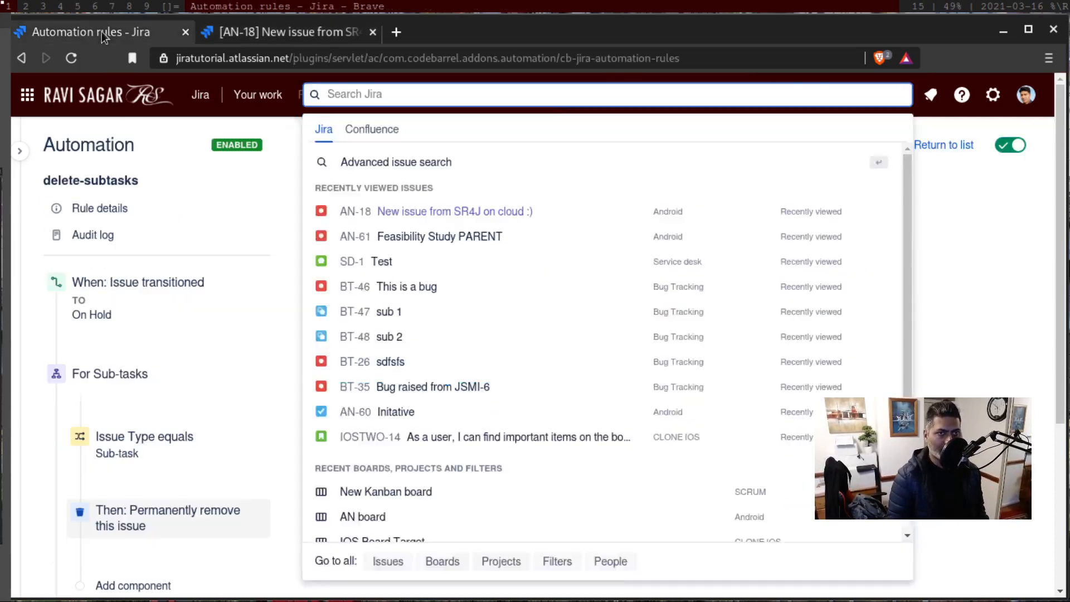
click(108, 236)
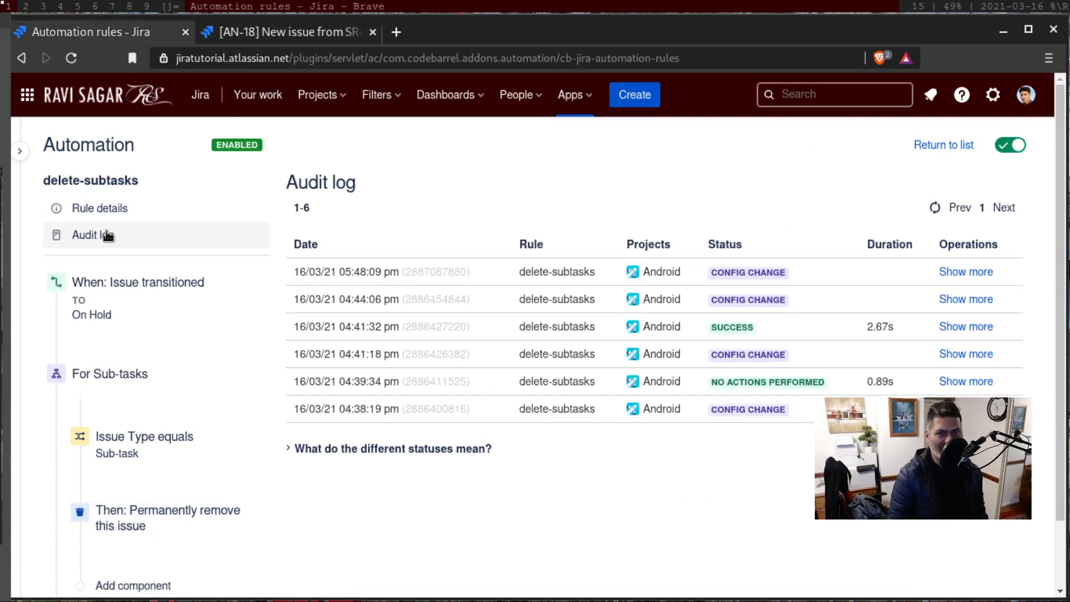
click(246, 29)
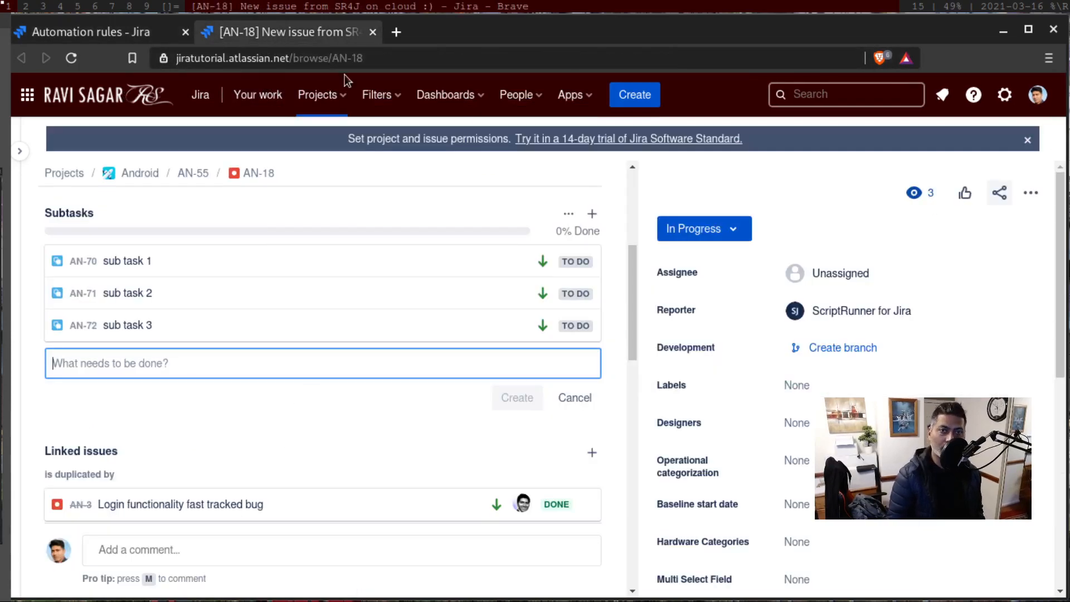
click(723, 235)
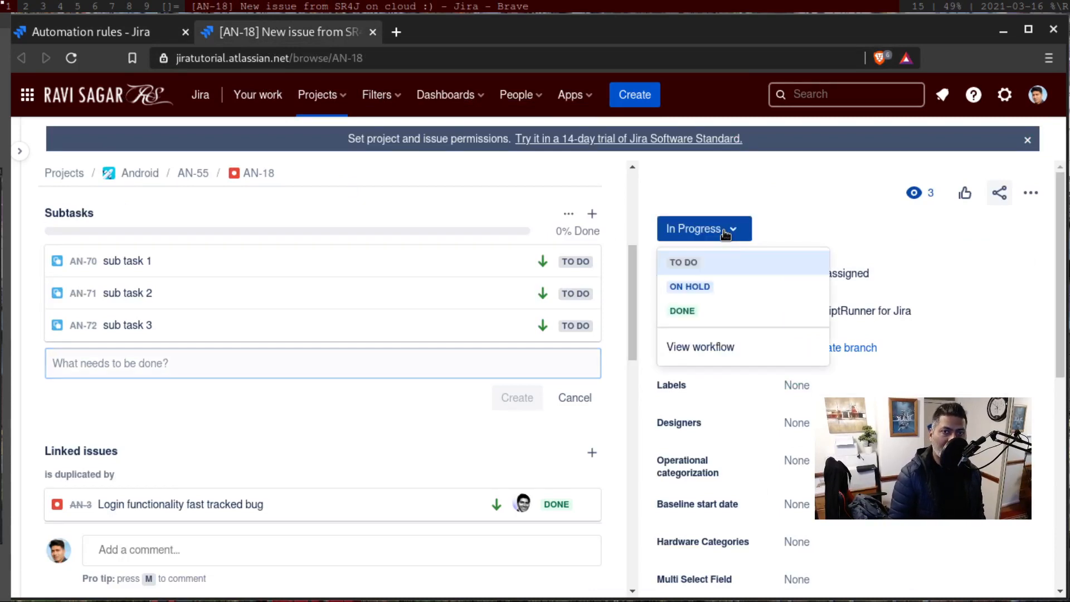
click(717, 292)
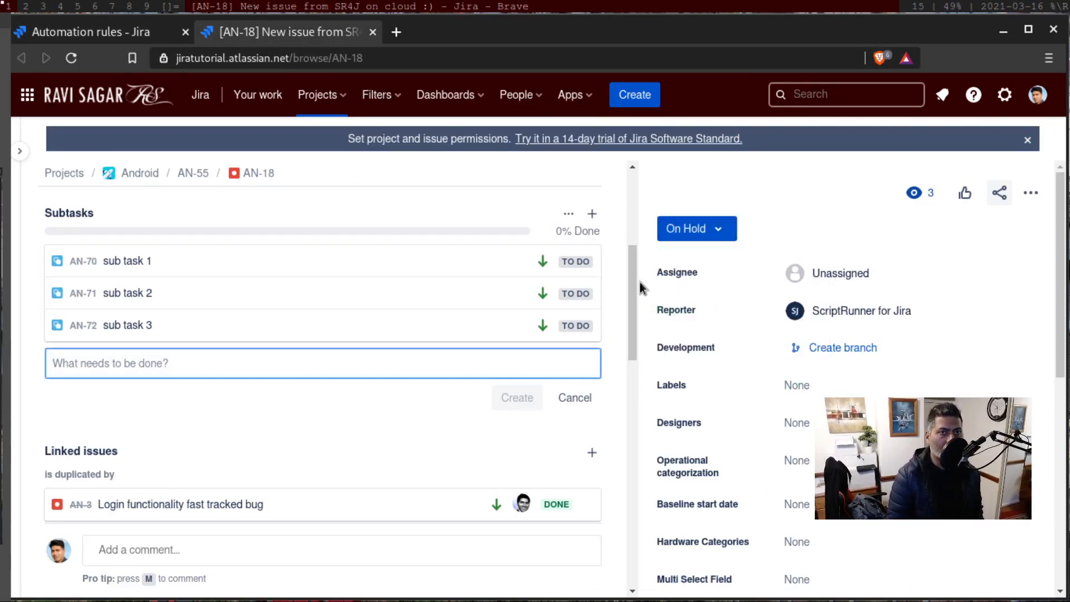
Refresh the rule's audit log until the latest run finishes and expand the details of that run
click(62, 34)
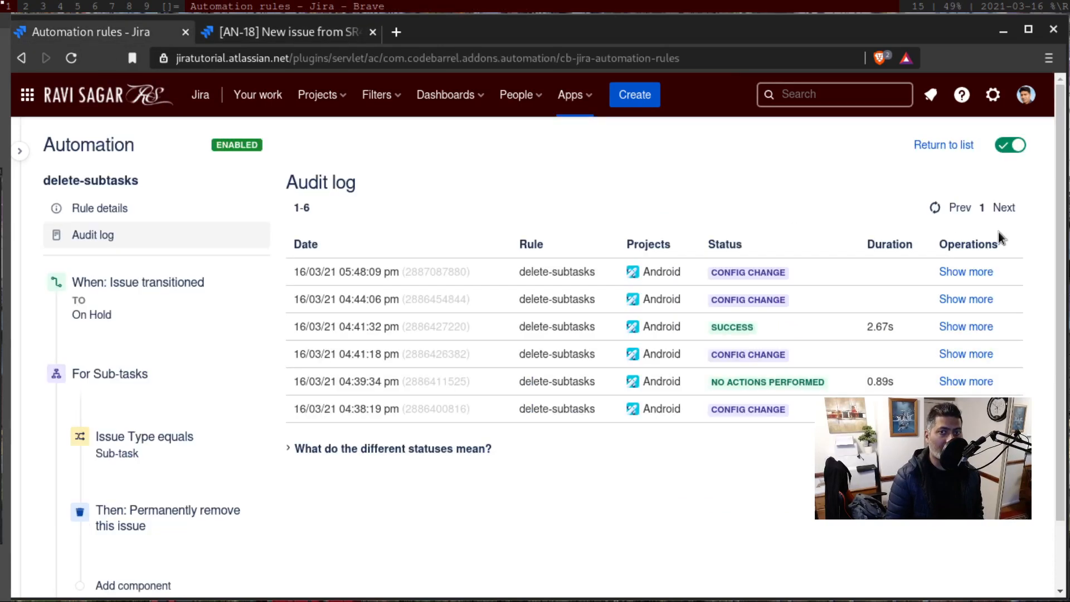
click(935, 207)
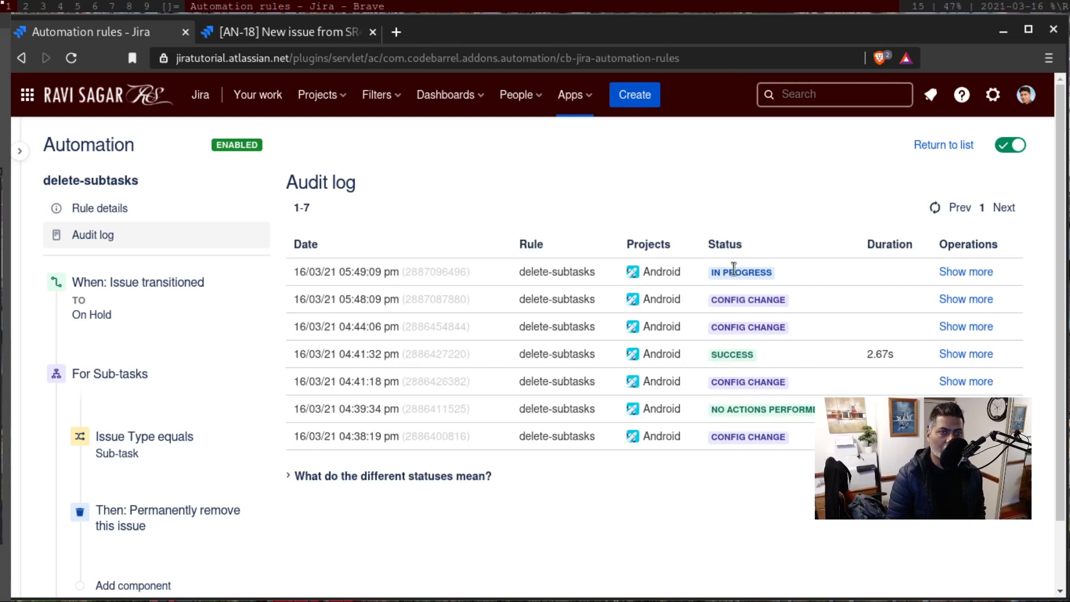
click(934, 208)
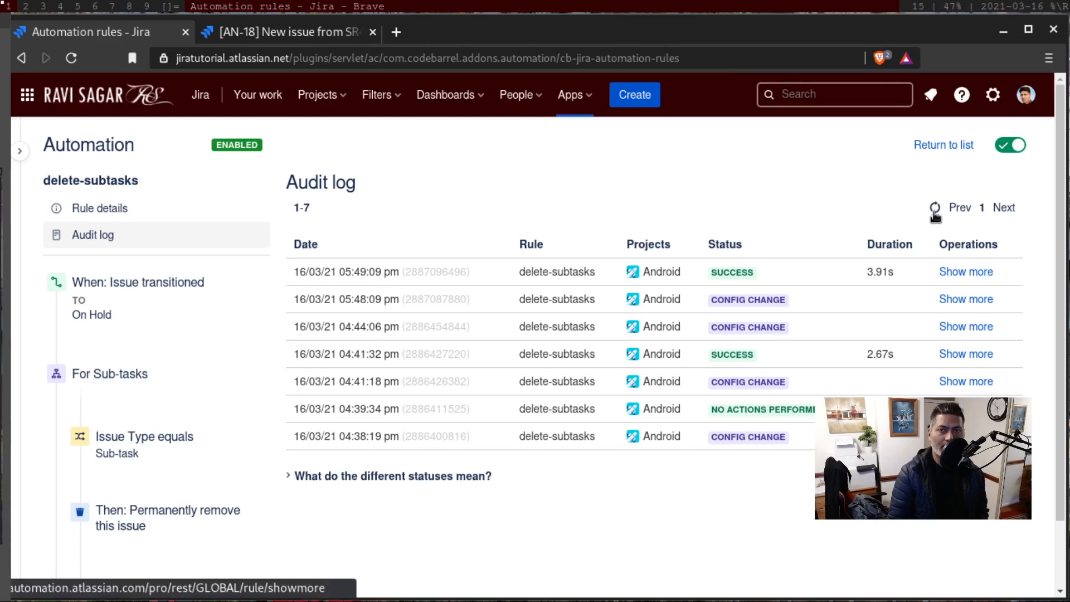
click(972, 273)
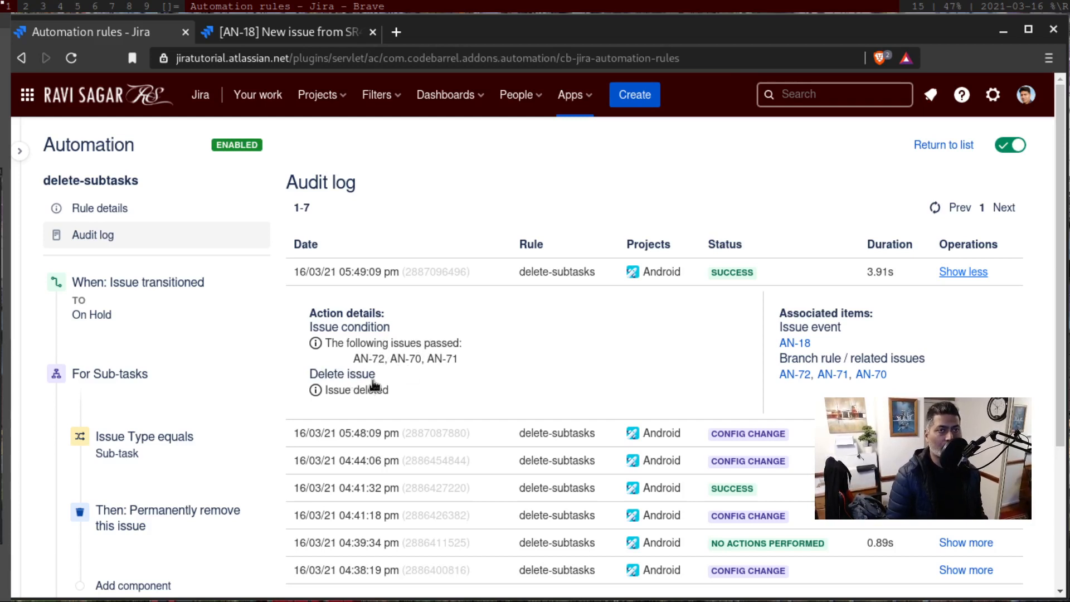
Reload issue AN-18 and check whether its subtasks are still listed
key(ctrl+Tab)
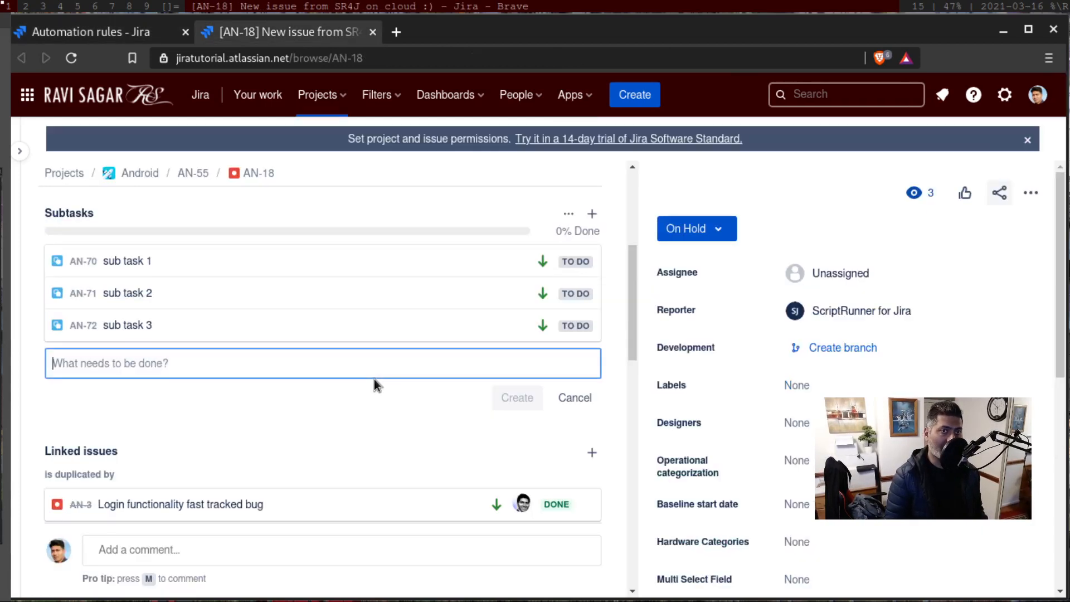
click(72, 59)
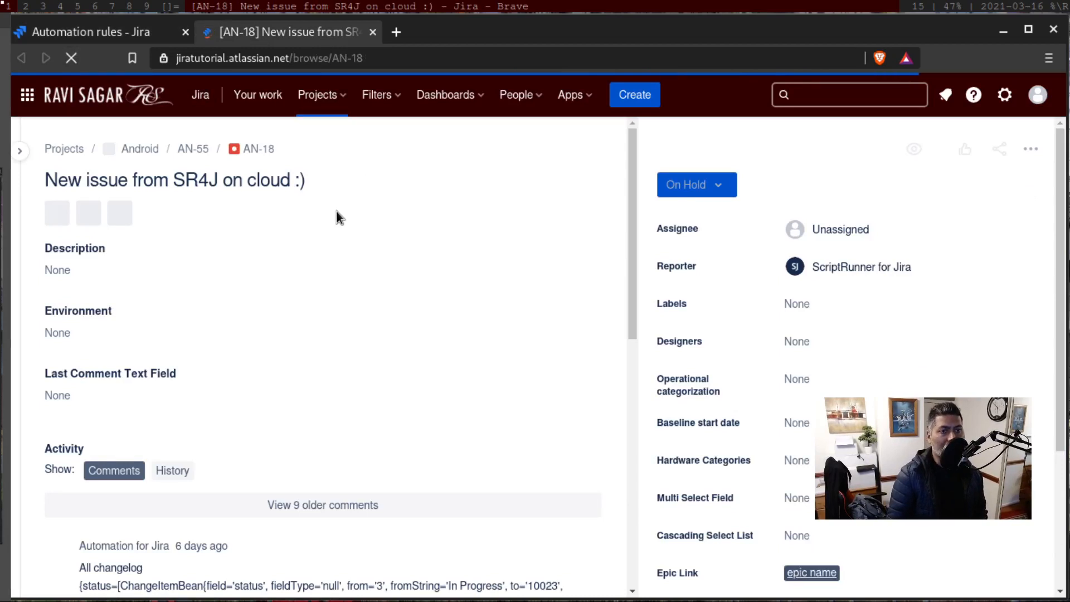
scroll(346, 298, down, 3)
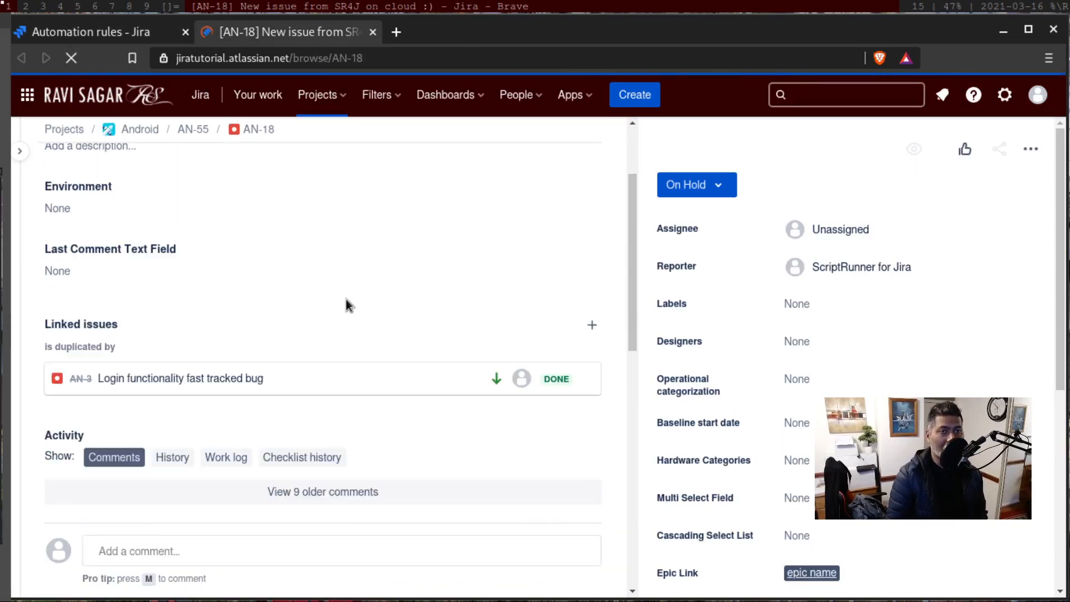
scroll(345, 299, up, 3)
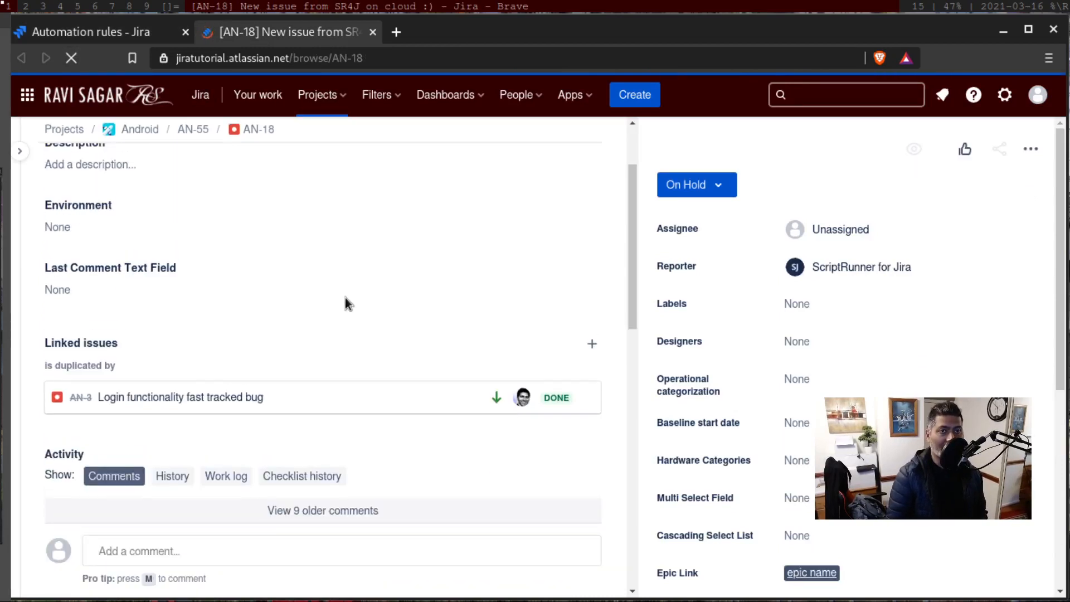
Check the deleted subtask keys in the rule's audit log, and browse directly to issue AN-70 to test whether it still exists
click(65, 33)
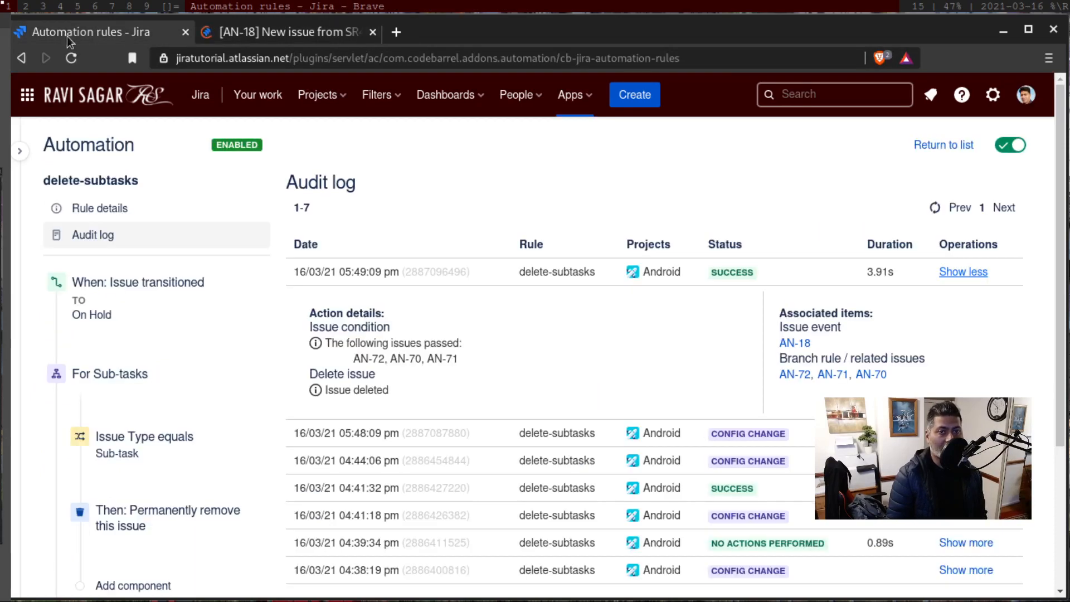
click(282, 33)
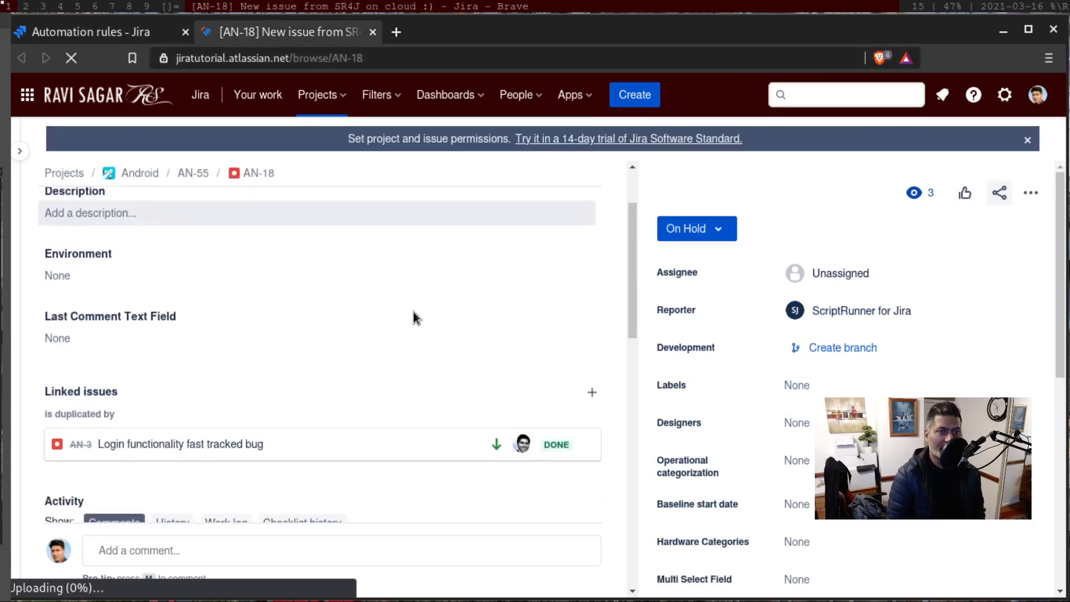
click(405, 52)
click(405, 50)
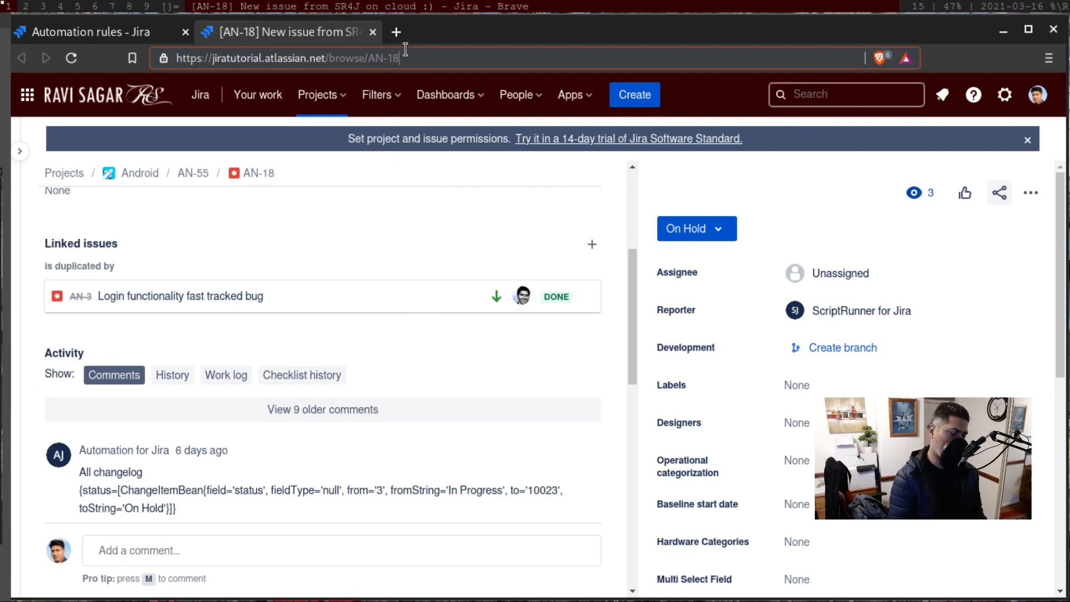
key(BackSpace)
key(BackSpace)
text(70)
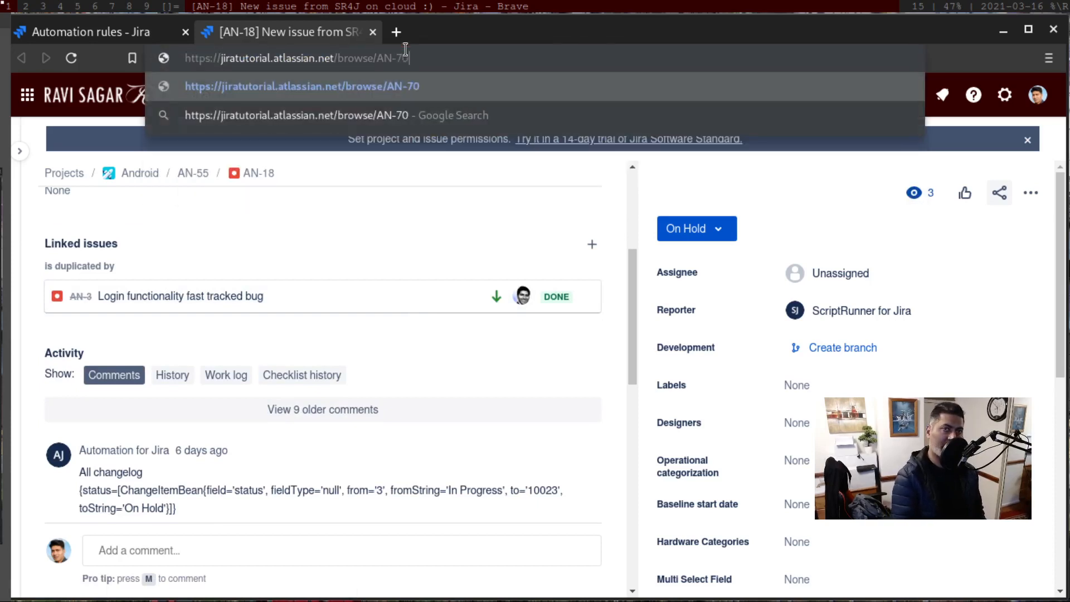
key(Return)
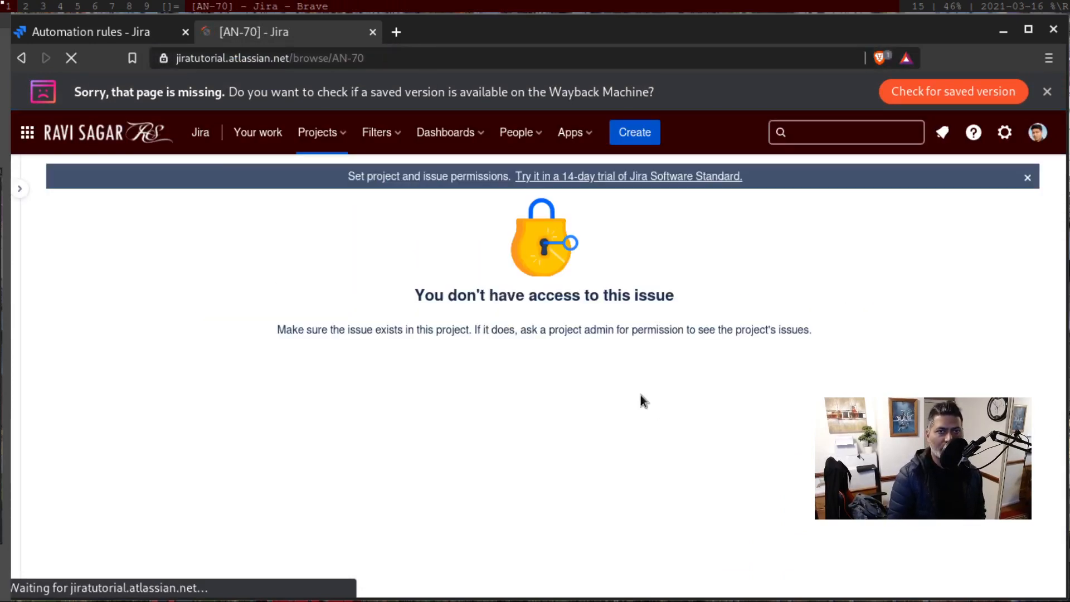
Browse directly to issue AN-71 and load it again to check whether it still exists
click(400, 56)
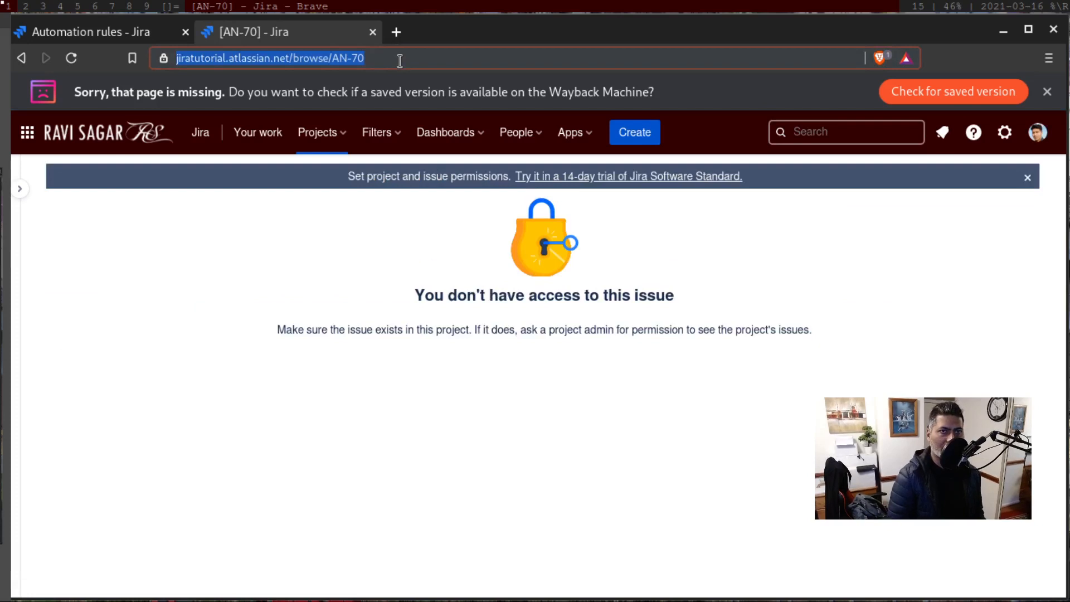
click(400, 57)
key(BackSpace)
text(1)
key(Return)
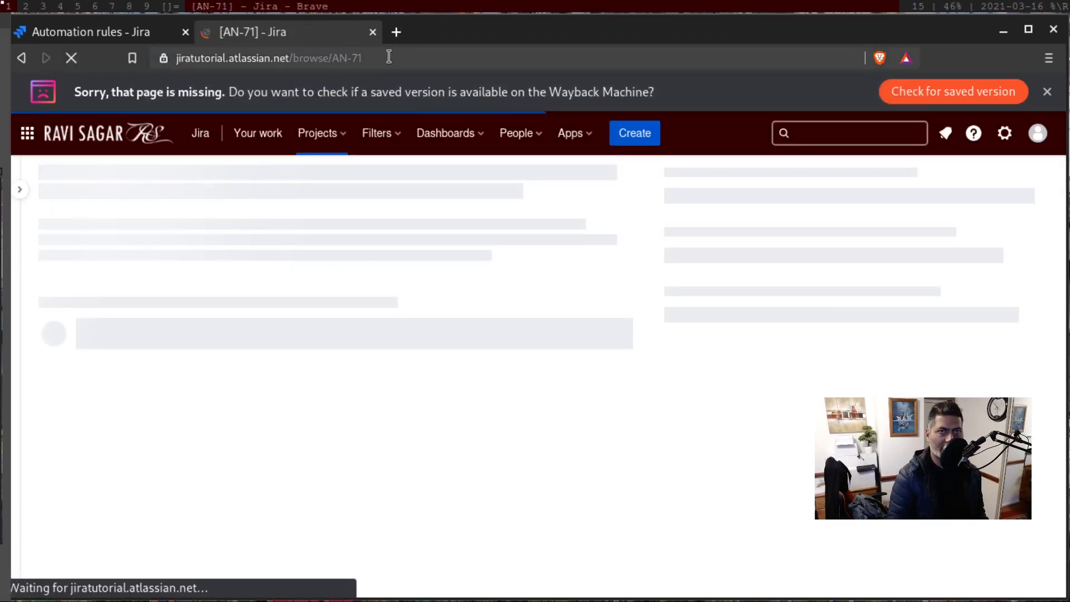
click(397, 58)
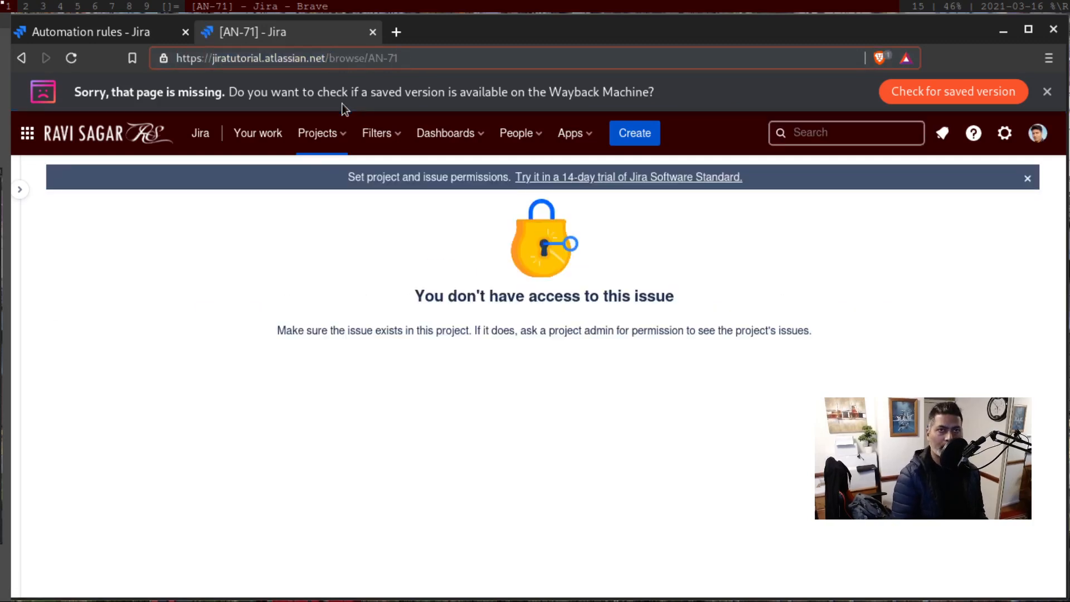
key(Return)
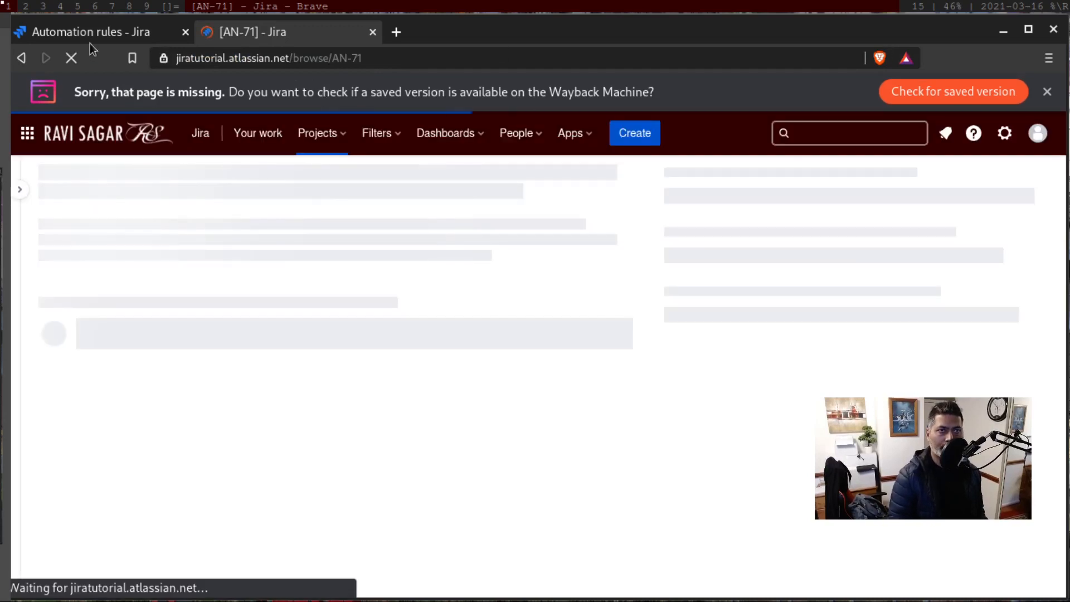
click(406, 58)
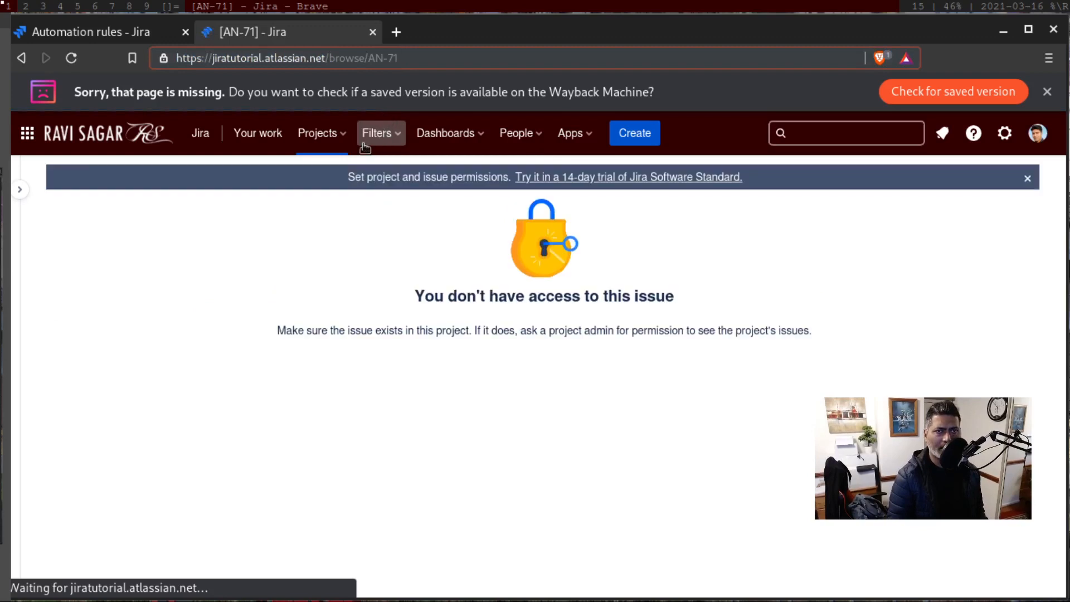
Look through the Android project's backlog down to its last issues, and return to the delete-subtasks rule's audit log
click(341, 133)
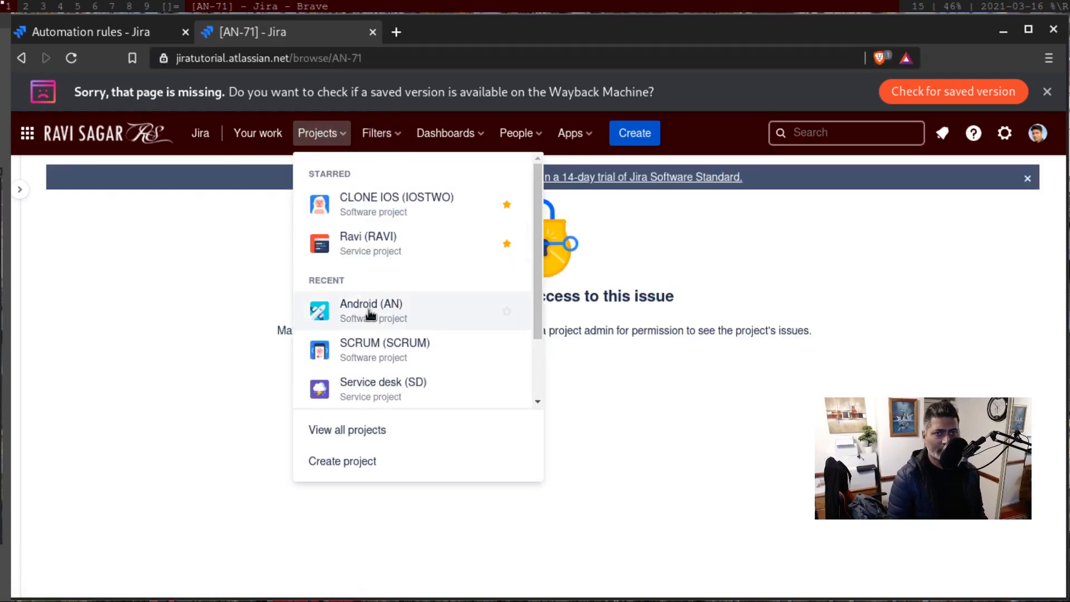
click(321, 299)
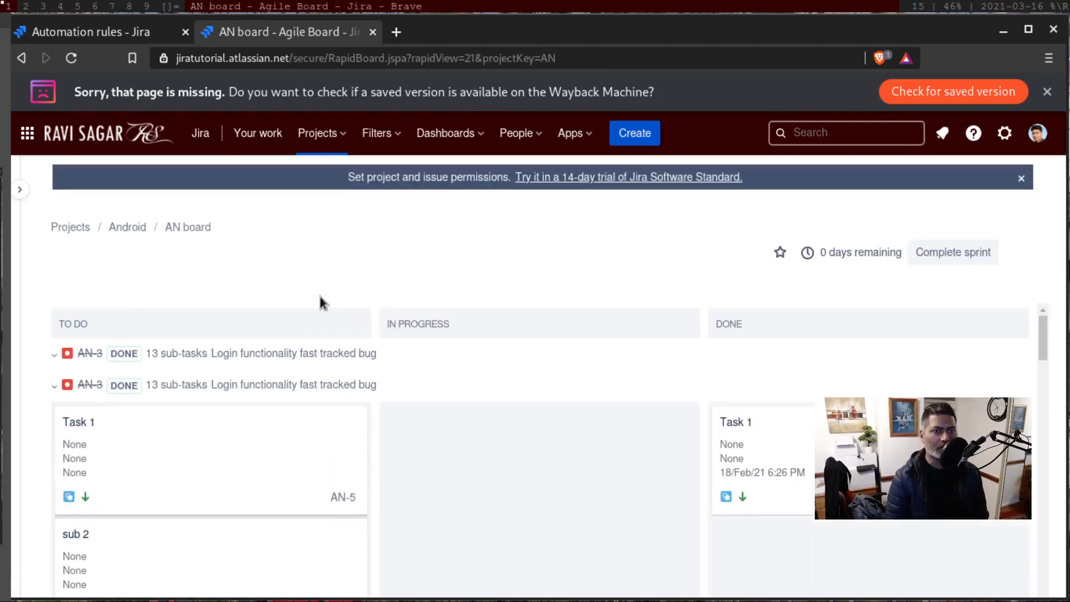
click(19, 189)
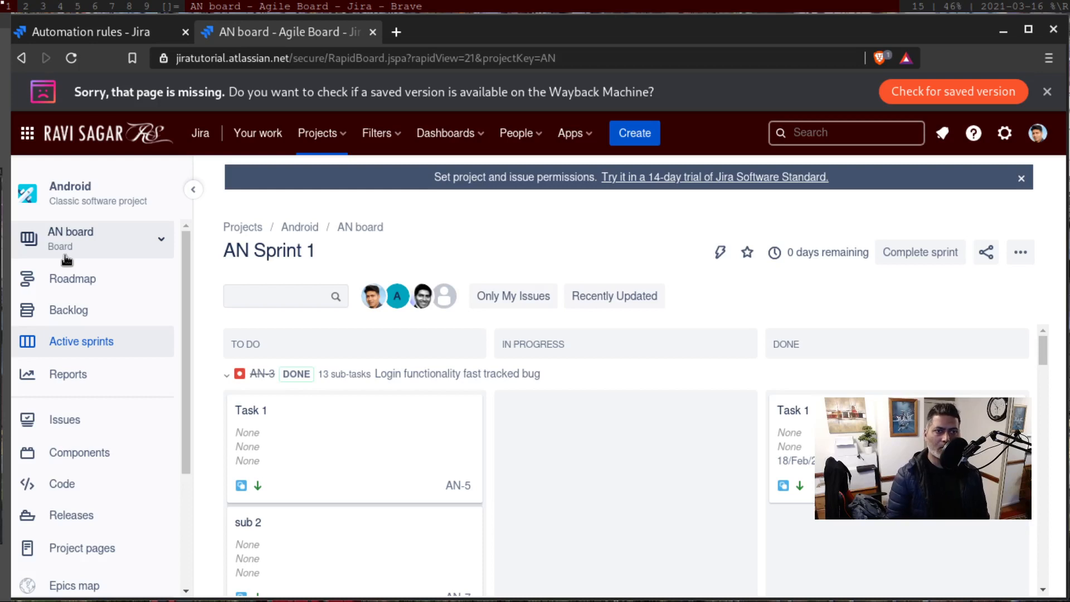
click(63, 315)
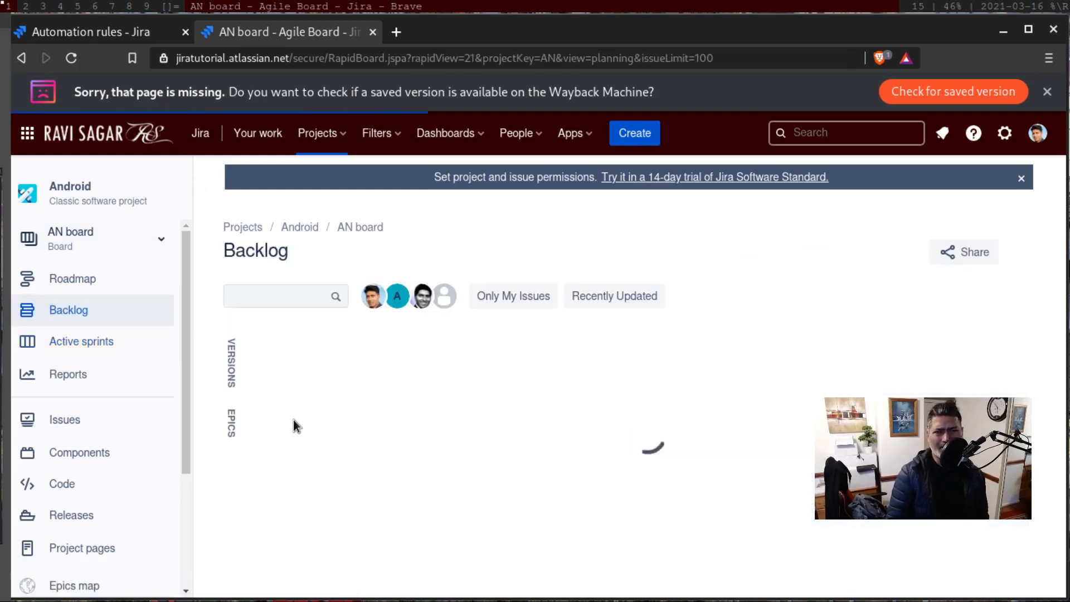
scroll(619, 412, down, 3)
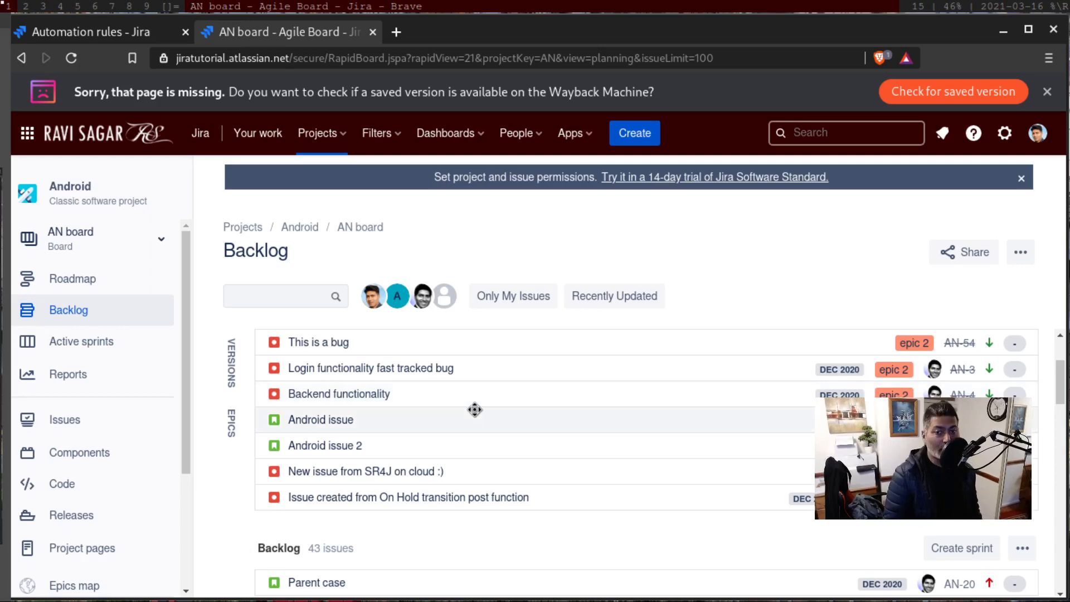
scroll(478, 418, down, 8)
scroll(478, 418, down, 15)
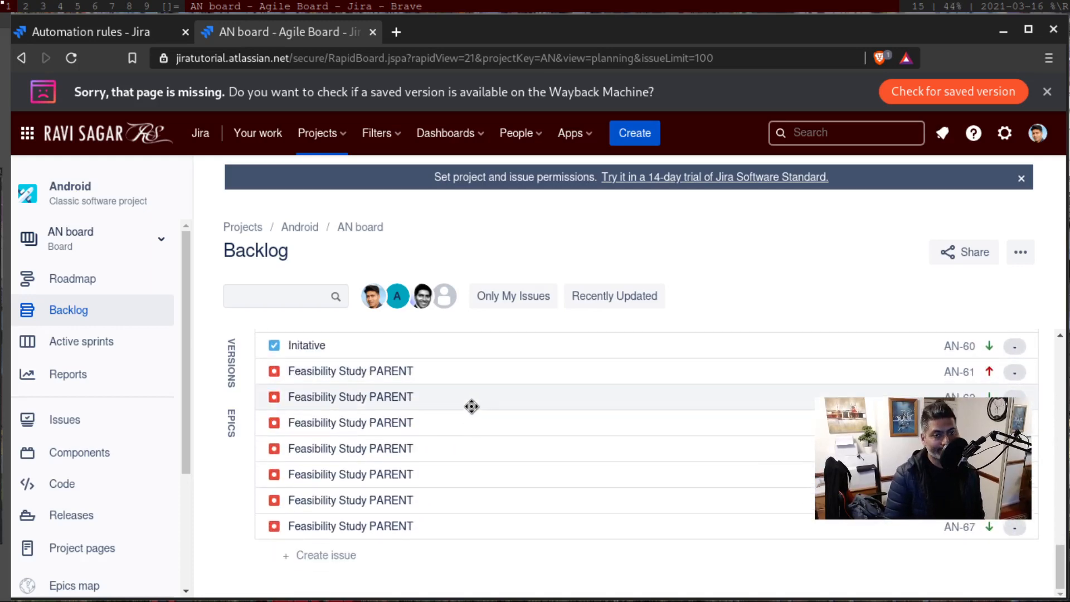
click(78, 34)
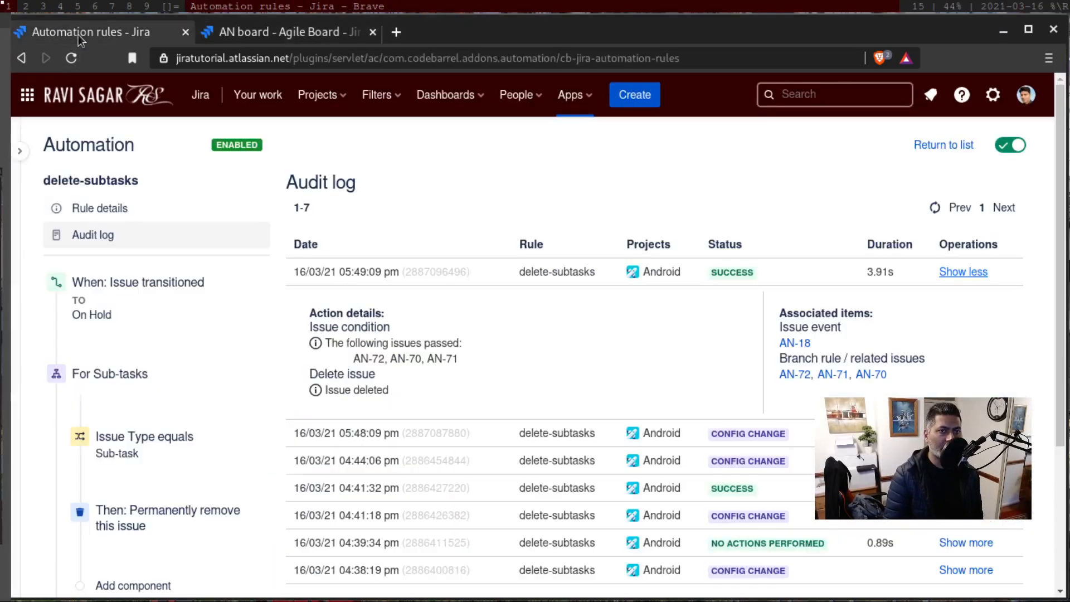